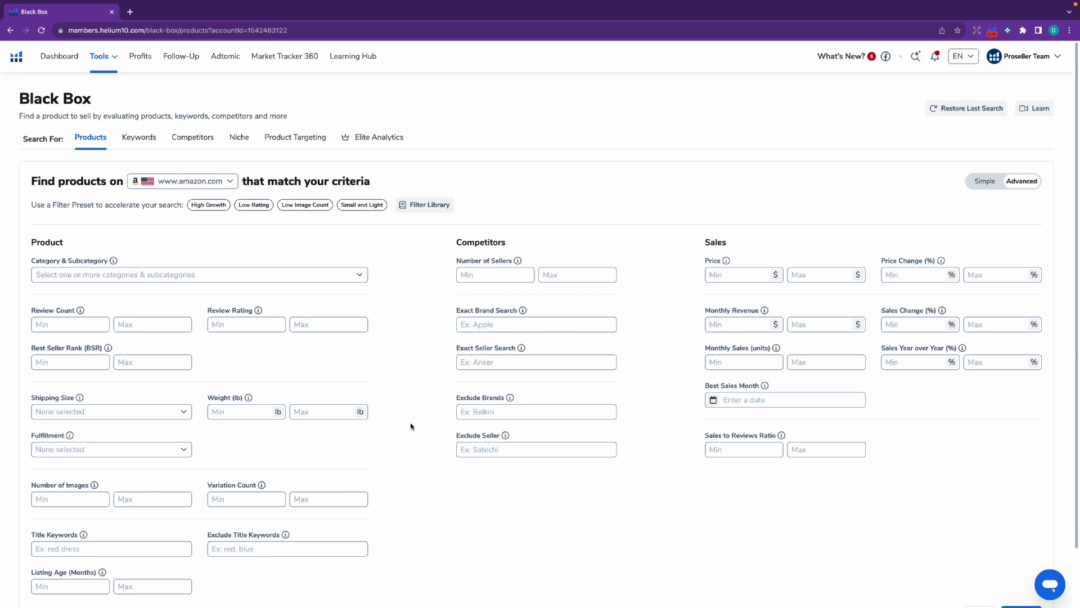
# Restrict the product search to the Motorcycle & Powersports subcategory under Automotive.
pyautogui.scroll(-1, 414, 427)
pyautogui.scroll(1, 607, 460)
pyautogui.click(360, 275)
pyautogui.scroll(-5, 113, 415)
pyautogui.scroll(-2, 140, 394)
pyautogui.scroll(6, 169, 374)
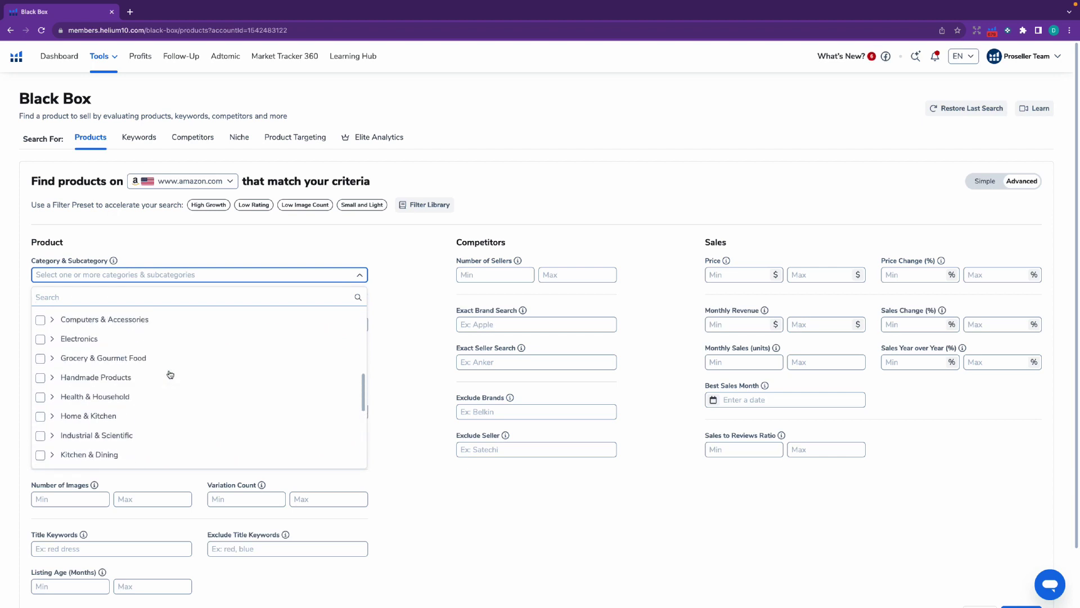
pyautogui.scroll(3, 170, 374)
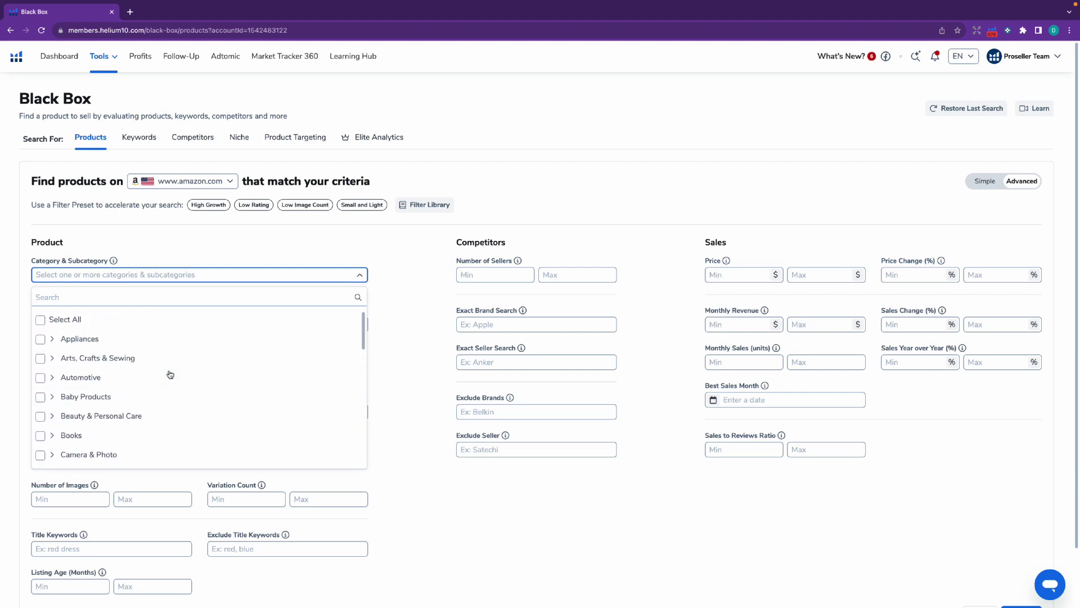
pyautogui.scroll(-3, 192, 387)
pyautogui.scroll(3, 141, 371)
pyautogui.click(53, 338)
pyautogui.scroll(-2, 244, 343)
pyautogui.scroll(3, 256, 315)
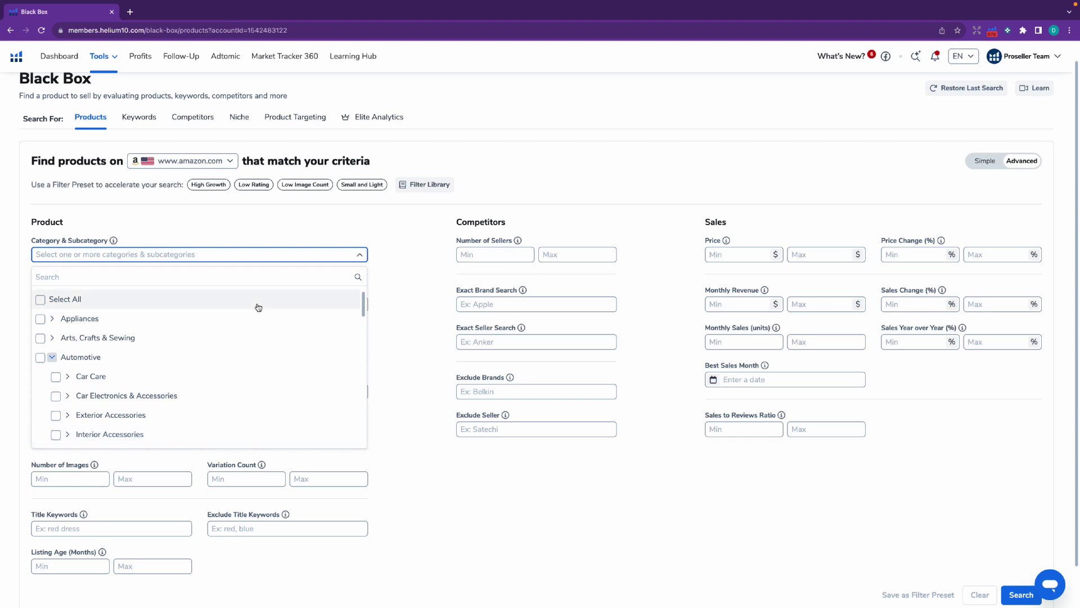
pyautogui.scroll(-3, 258, 307)
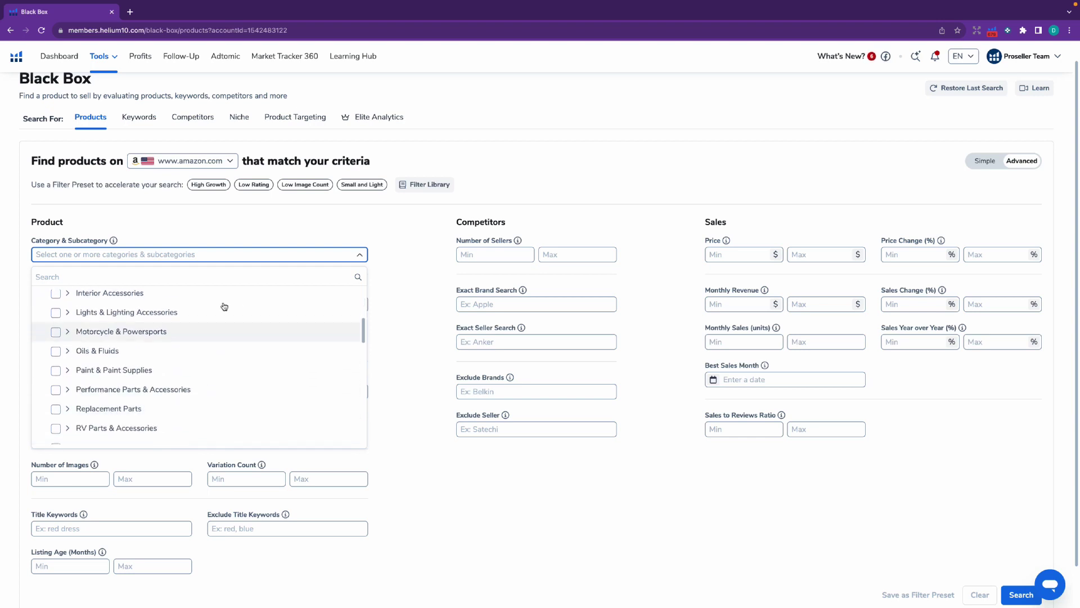
pyautogui.click(53, 334)
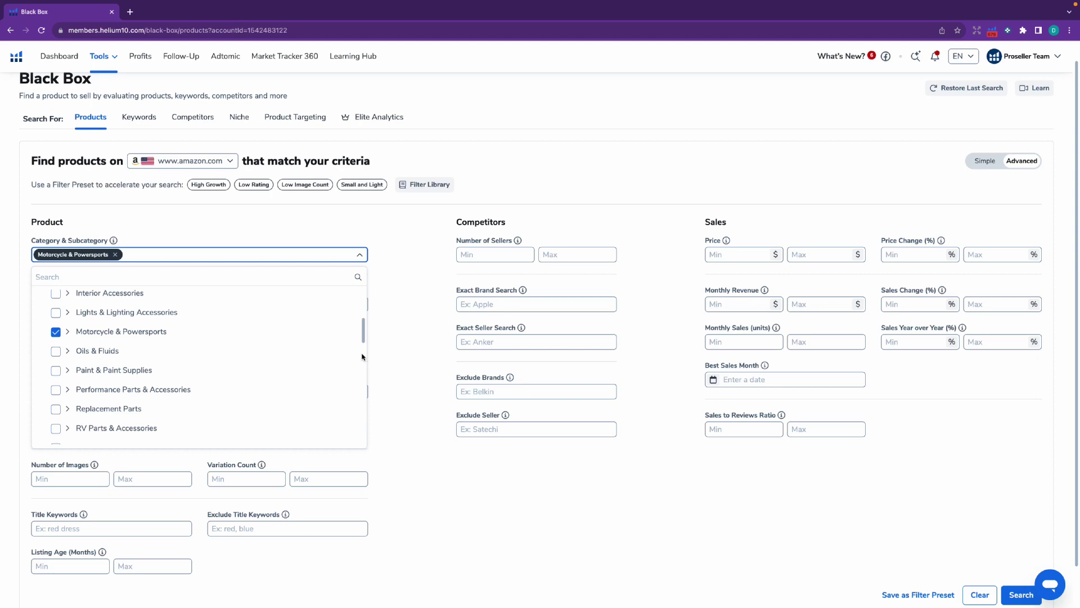
pyautogui.click(426, 340)
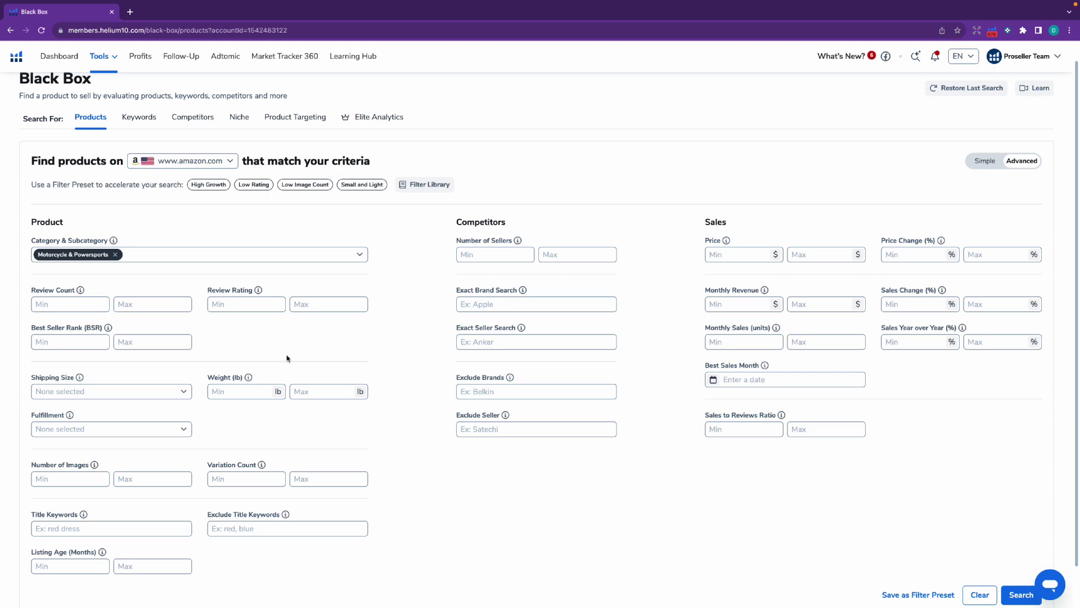
# Set the maximum review count to 100, leaving the review rating empty.
pyautogui.click(157, 302)
pyautogui.write('100')
pyautogui.click(348, 305)
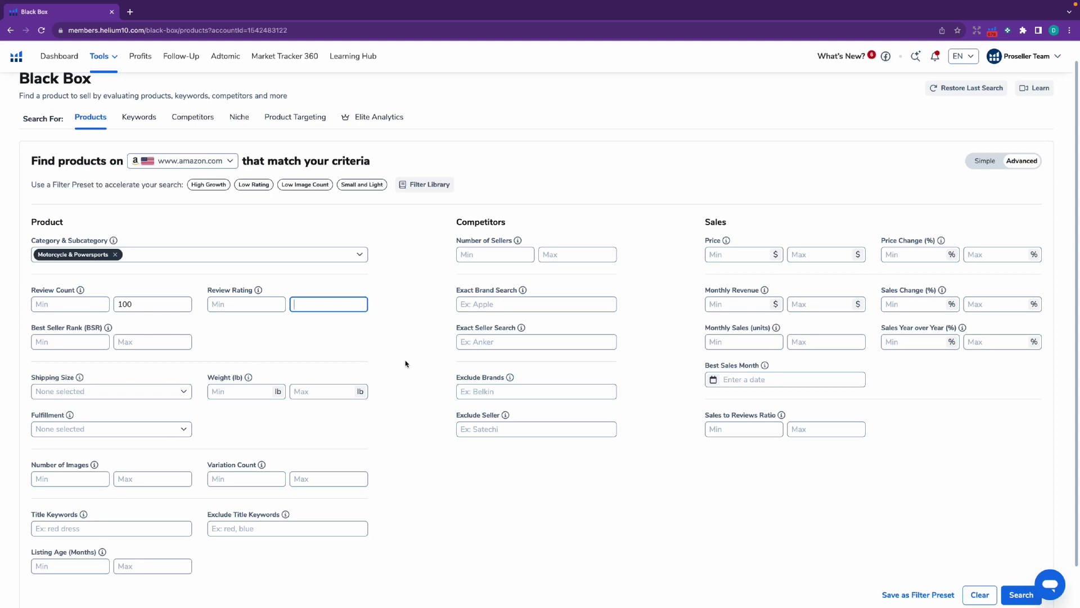
# Limit the shipping size filter to Small Standard-Size and Large Standard-Size.
pyautogui.click(181, 392)
pyautogui.click(116, 418)
pyautogui.click(93, 453)
pyautogui.click(420, 394)
pyautogui.click(421, 394)
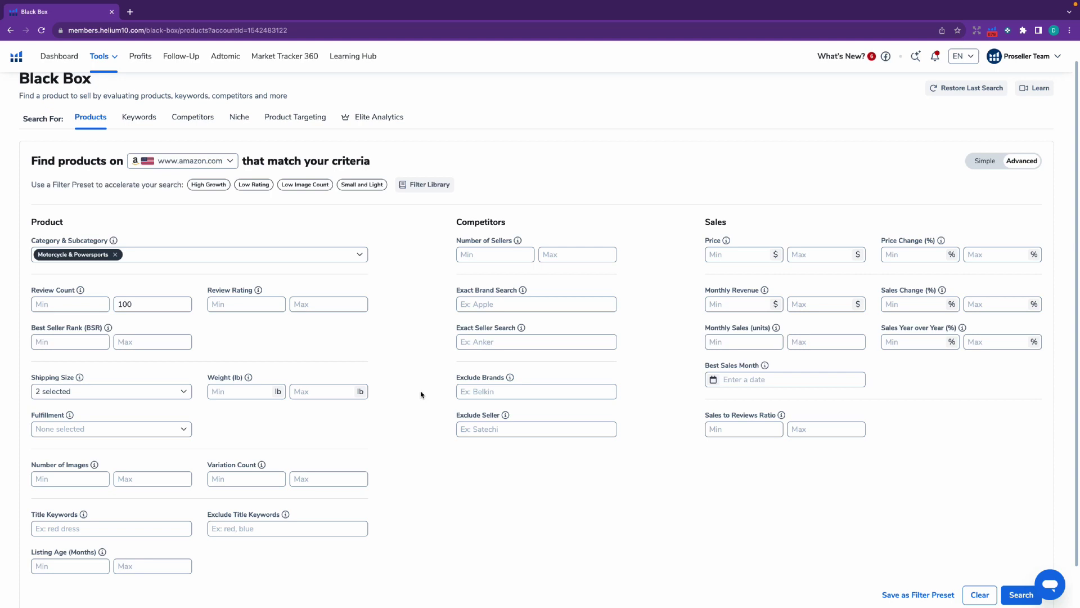
# View the available fulfillment options without selecting any.
pyautogui.scroll(-1, 416, 407)
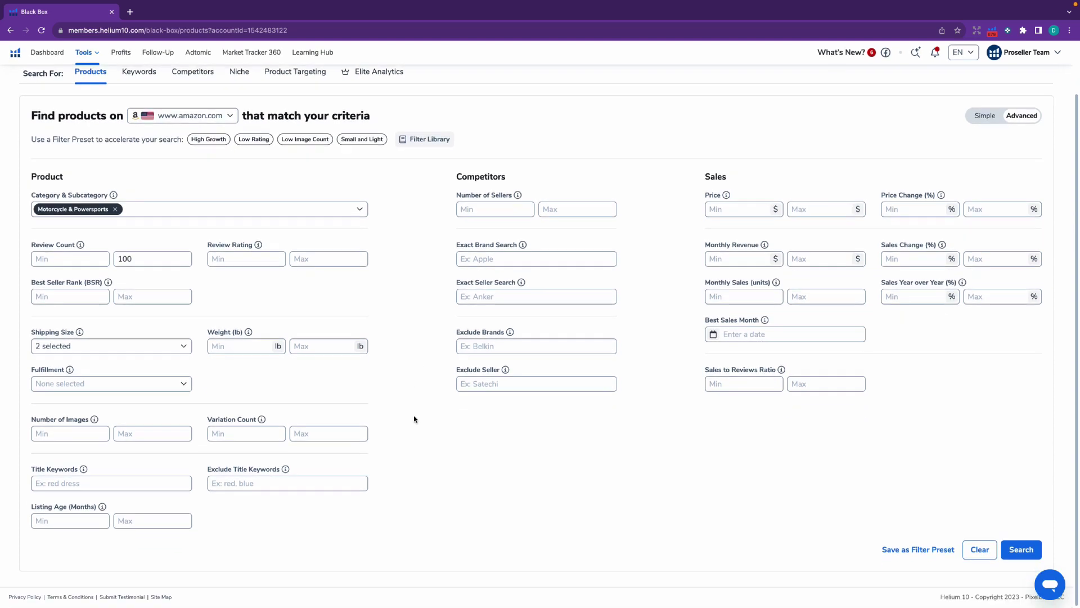
pyautogui.click(180, 387)
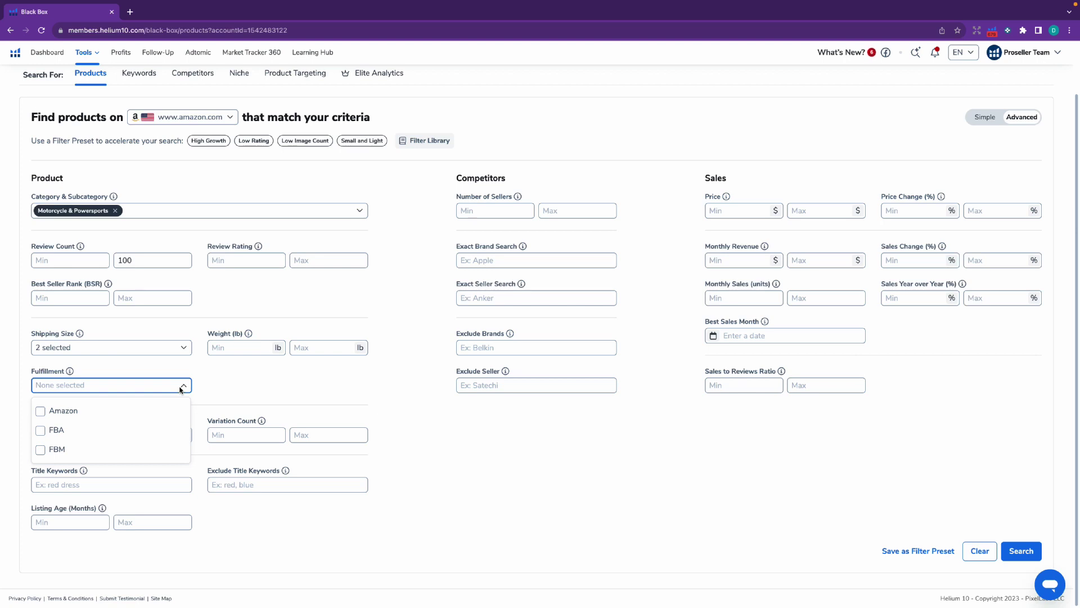
pyautogui.click(373, 373)
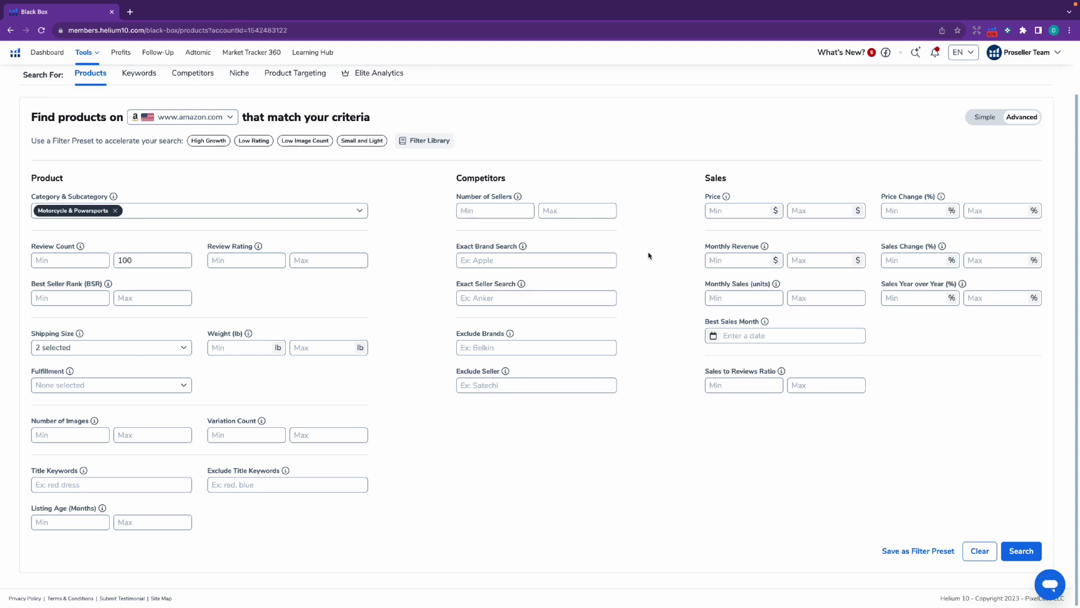
# Set the price filter to a range of $20 to $50.
pyautogui.click(713, 213)
pyautogui.write('20')
pyautogui.click(800, 211)
pyautogui.write('50')
pyautogui.click(850, 188)
# Set the minimum monthly revenue to $10000 and run the product search.
pyautogui.click(803, 258)
pyautogui.click(740, 260)
pyautogui.write('10000')
pyautogui.click(753, 305)
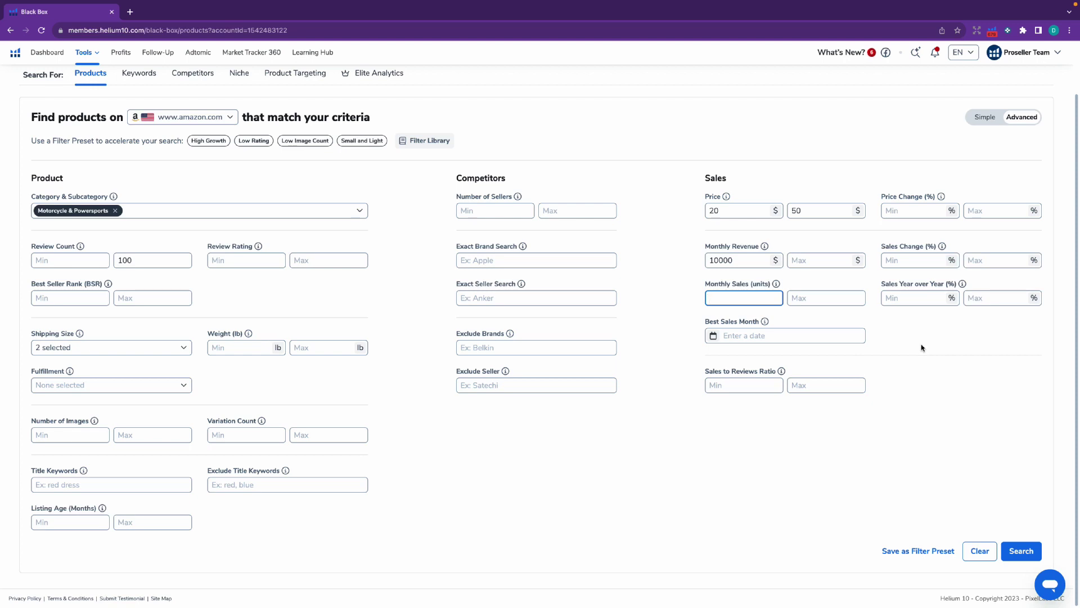
pyautogui.click(740, 387)
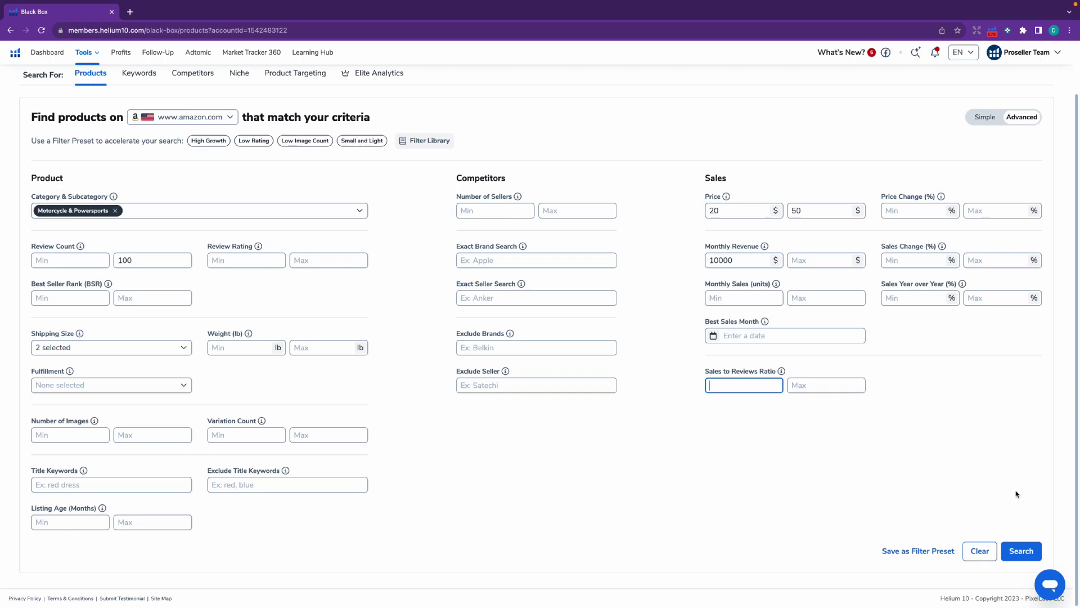
pyautogui.click(1021, 551)
pyautogui.scroll(6, 299, 413)
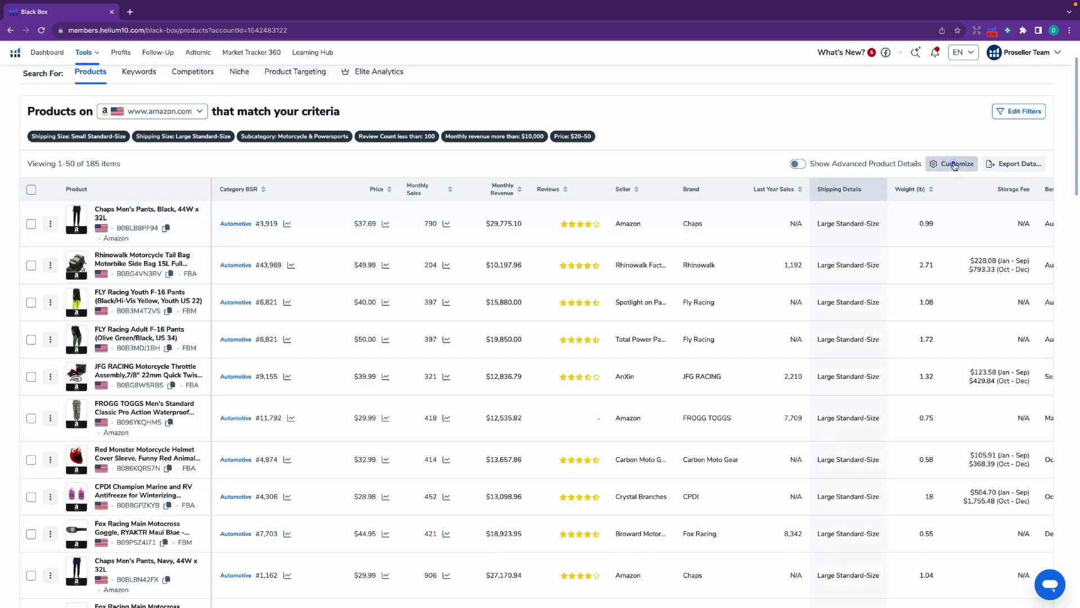
# Review the table customization options and look through the listed products.
pyautogui.click(955, 164)
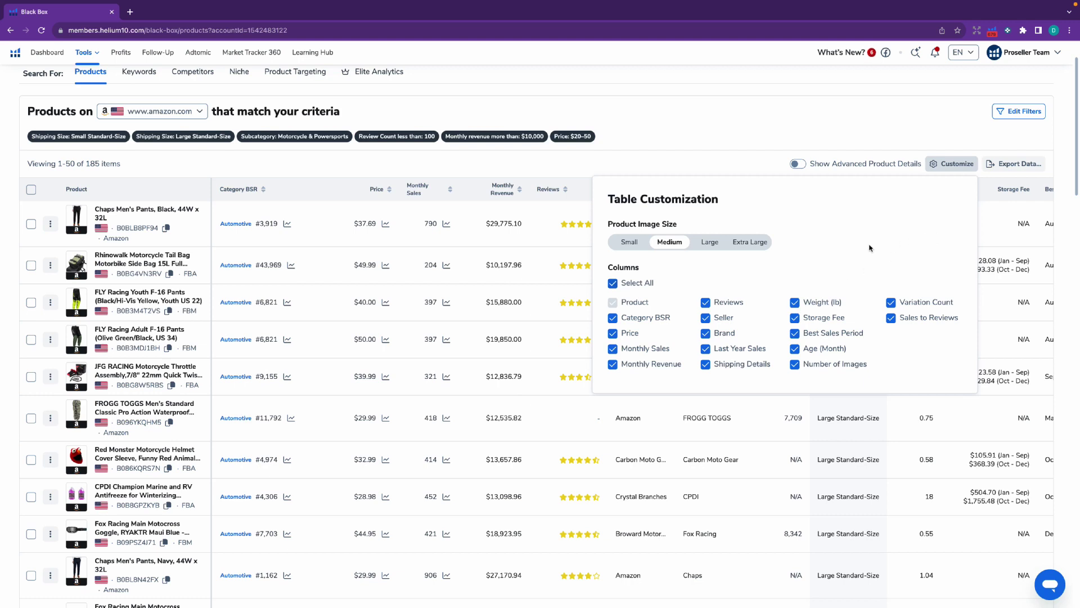
pyautogui.click(405, 280)
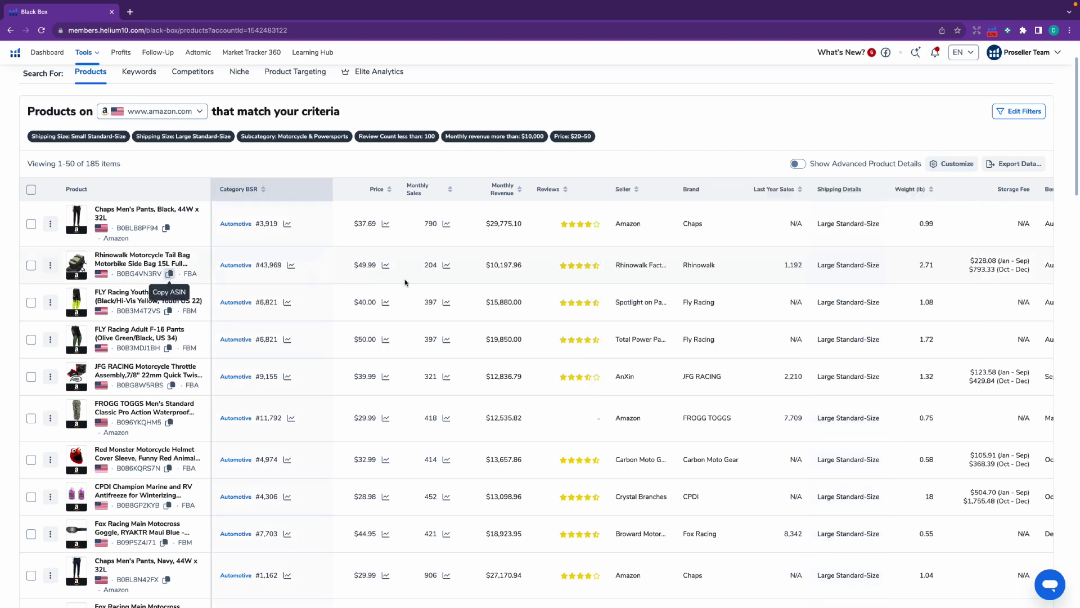
pyautogui.scroll(1, 413, 410)
pyautogui.scroll(-5, 412, 410)
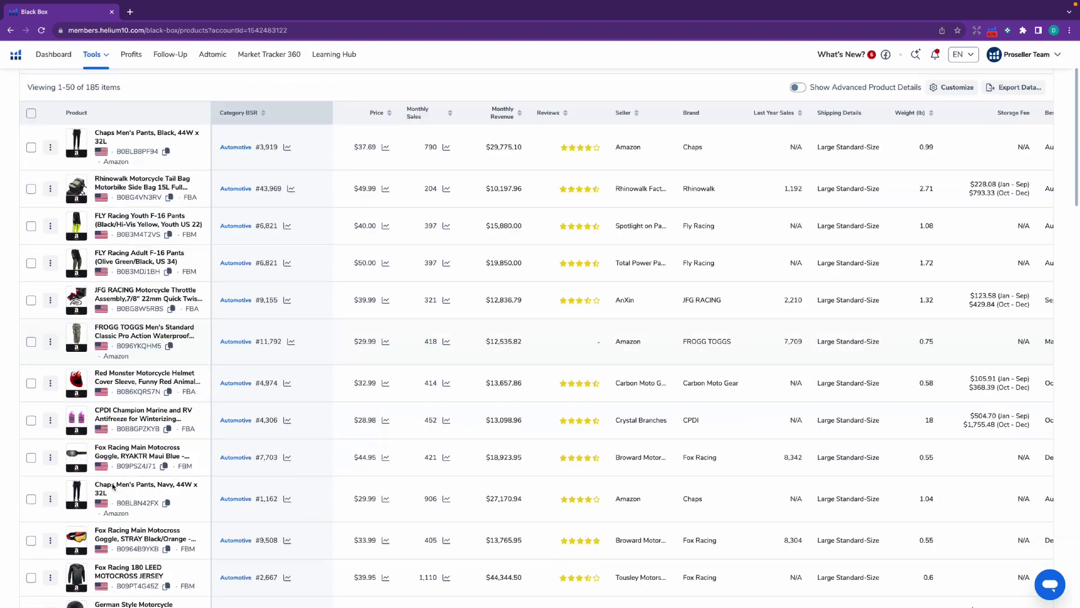
pyautogui.scroll(-12, 159, 389)
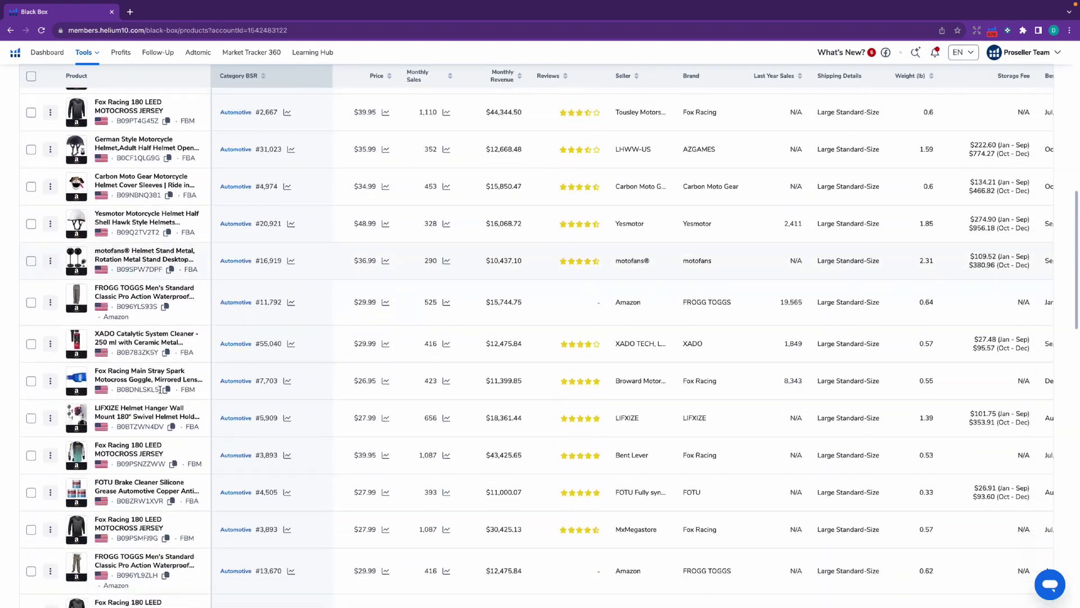
pyautogui.scroll(17, 151, 458)
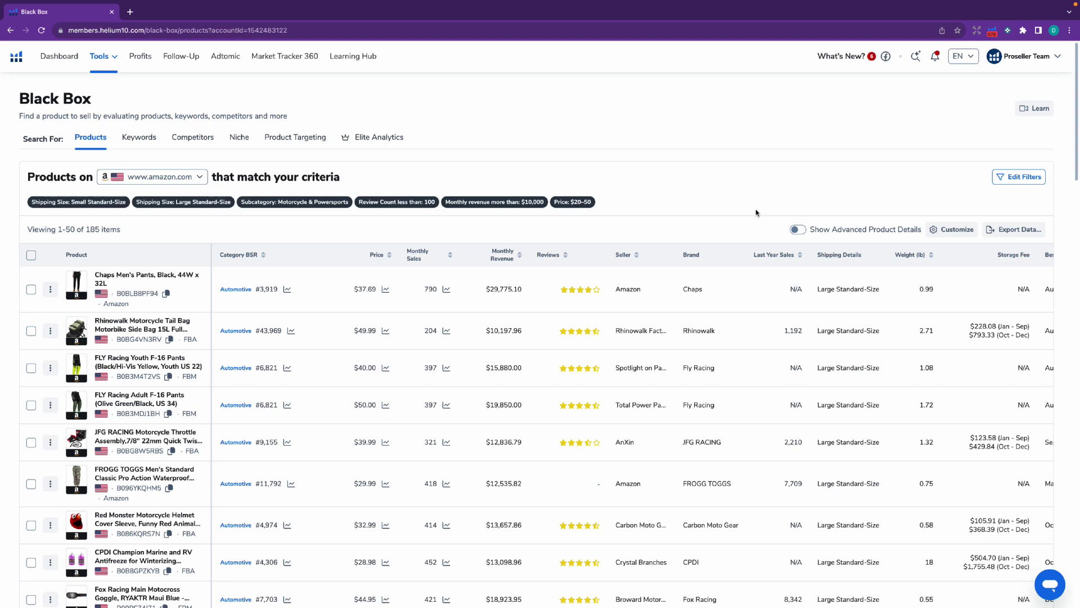
# Edit the search filters to exclude the title keyword "pants" and apply them.
pyautogui.click(1021, 177)
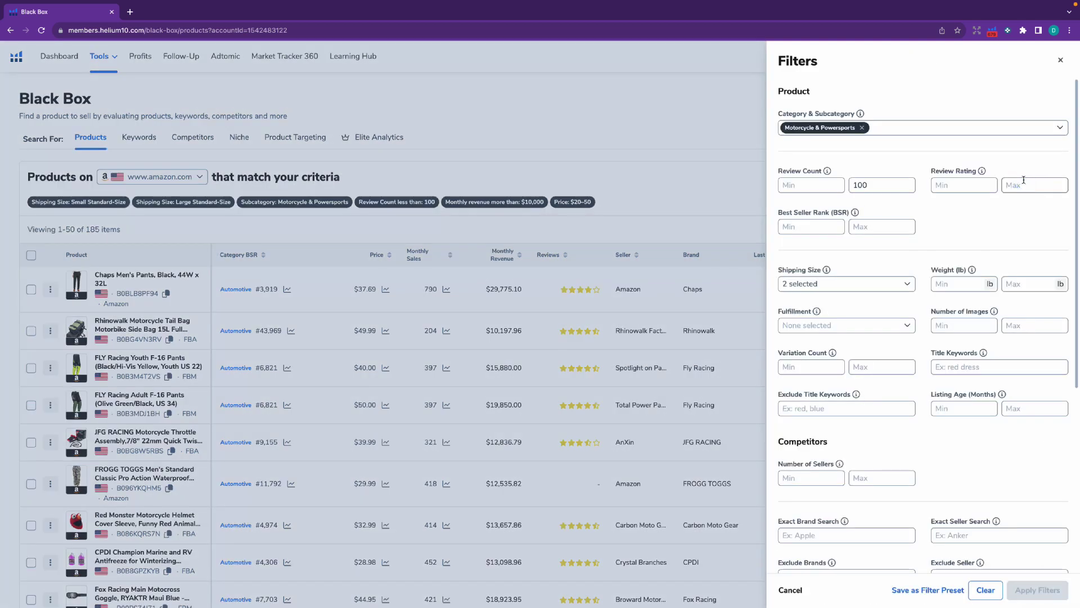
pyautogui.scroll(-2, 1023, 179)
pyautogui.scroll(1, 794, 375)
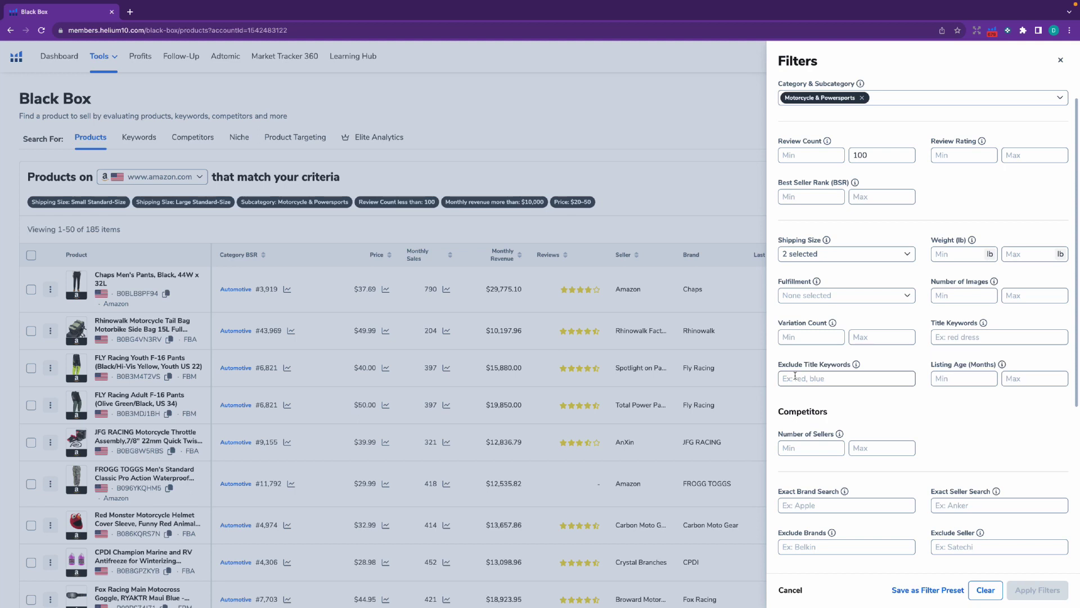
pyautogui.click(795, 376)
pyautogui.click(844, 403)
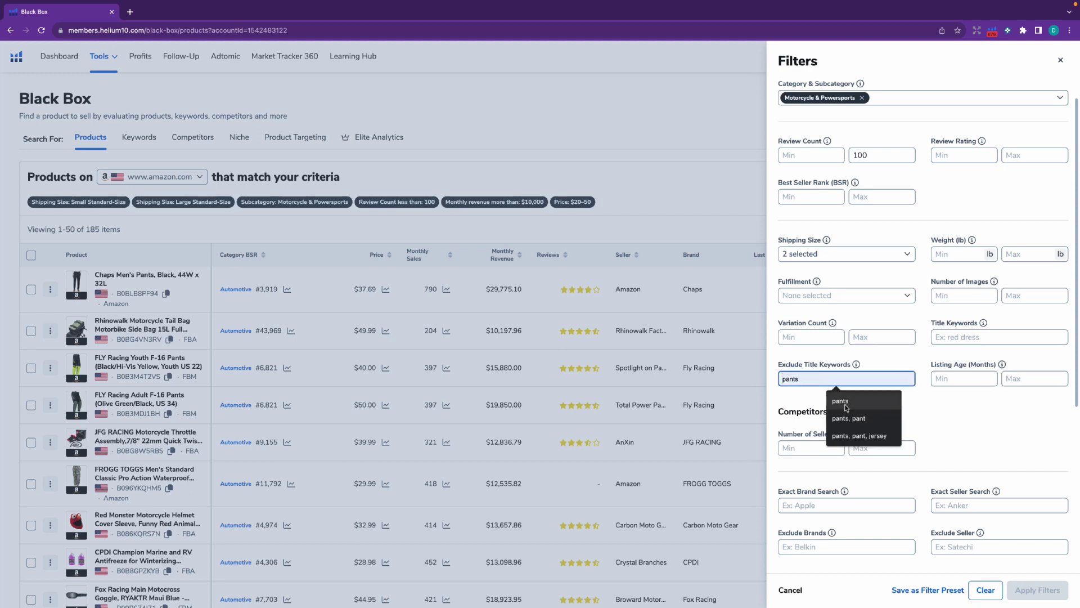
pyautogui.scroll(-1, 1052, 569)
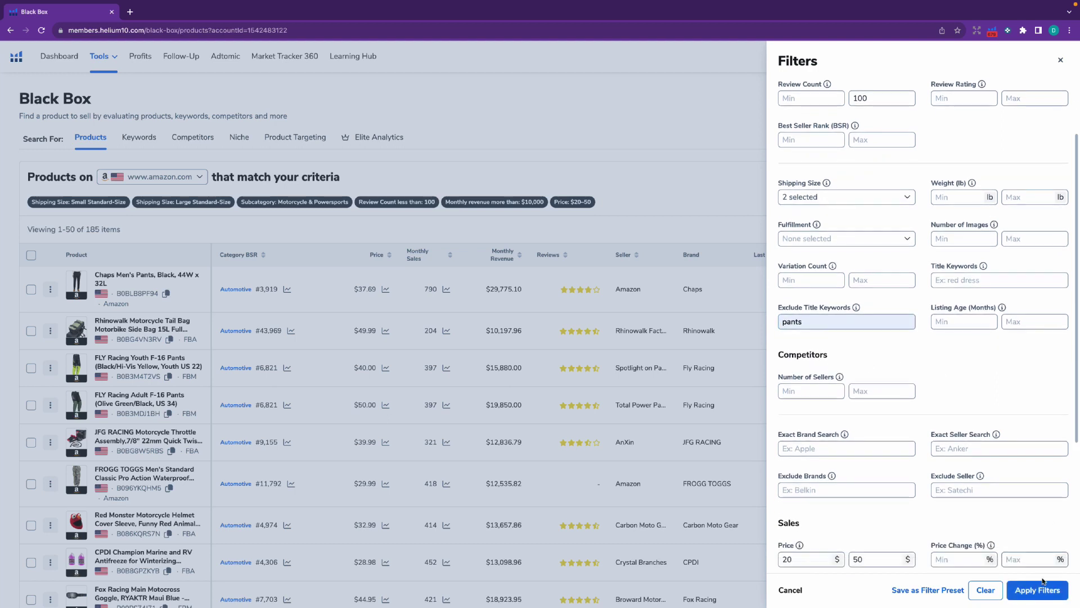
pyautogui.click(1042, 581)
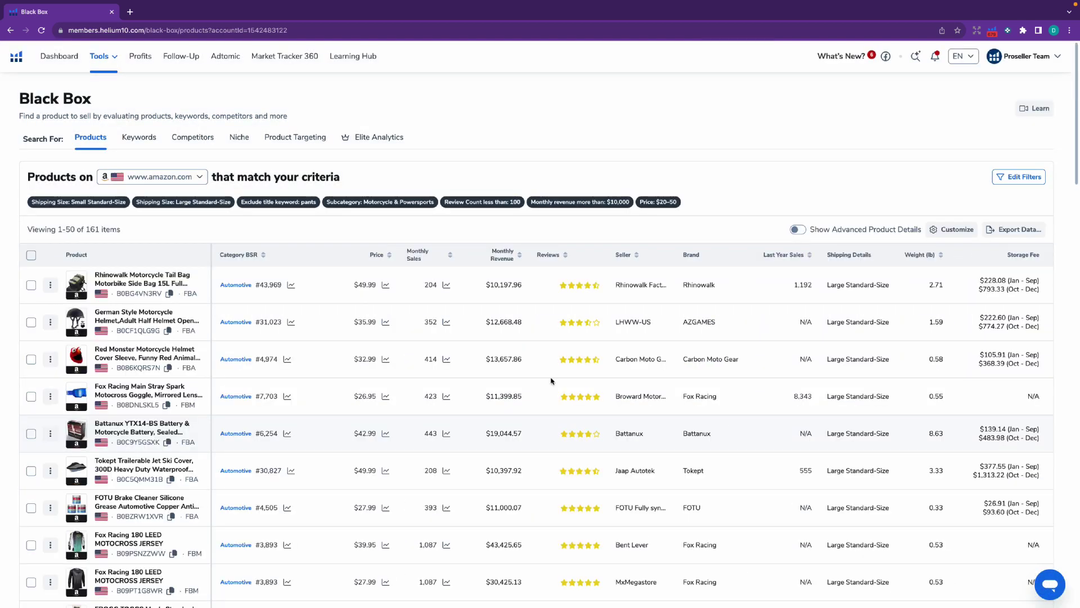
# Check the filtered products, extend the excluded title keywords to "pants, pant", and apply the filters.
pyautogui.scroll(-3, 79, 431)
pyautogui.scroll(-5, 127, 449)
pyautogui.scroll(-3, 113, 502)
pyautogui.scroll(4, 112, 495)
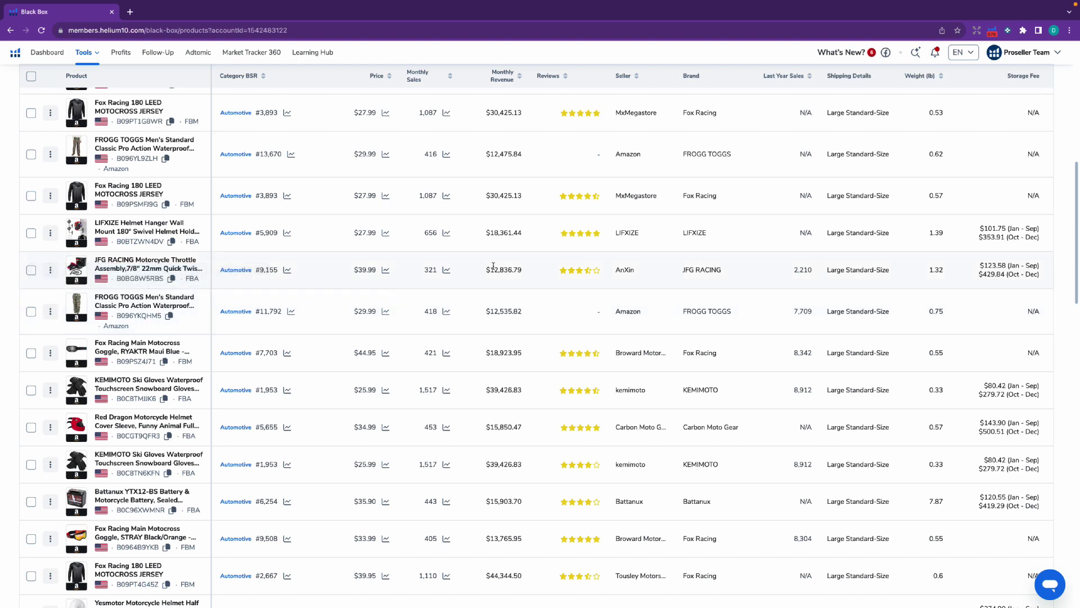
pyautogui.scroll(10, 494, 267)
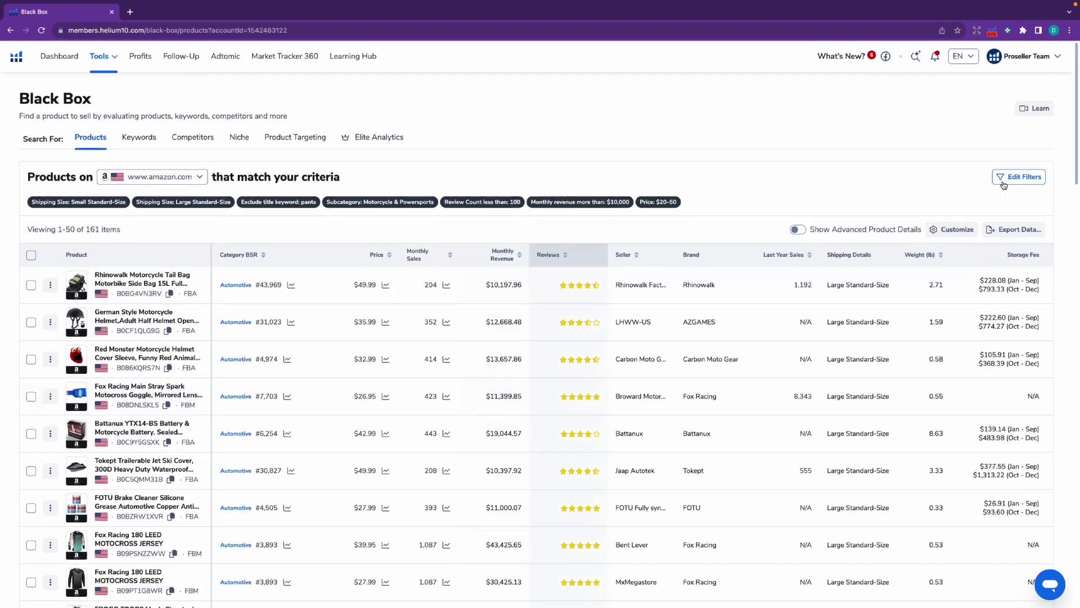
pyautogui.click(1019, 177)
pyautogui.click(822, 409)
pyautogui.click(822, 408)
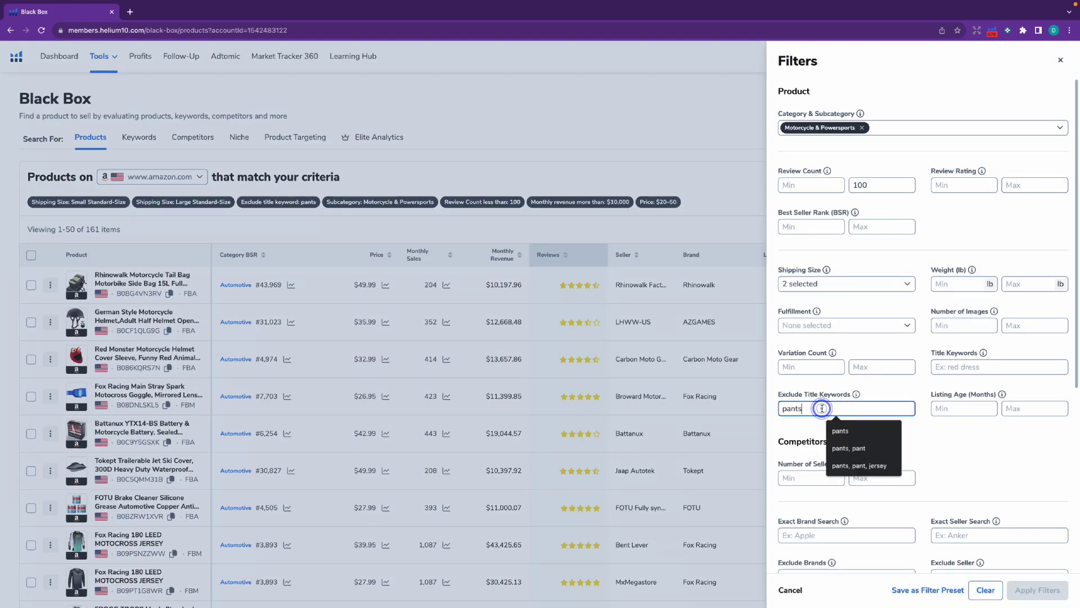
pyautogui.click(865, 449)
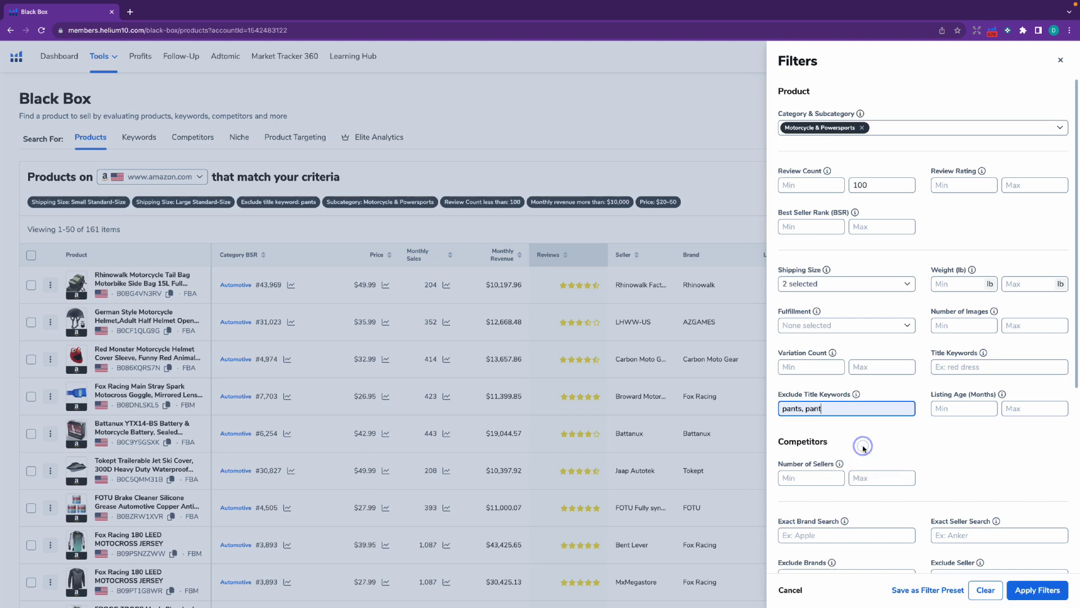
pyautogui.click(1045, 590)
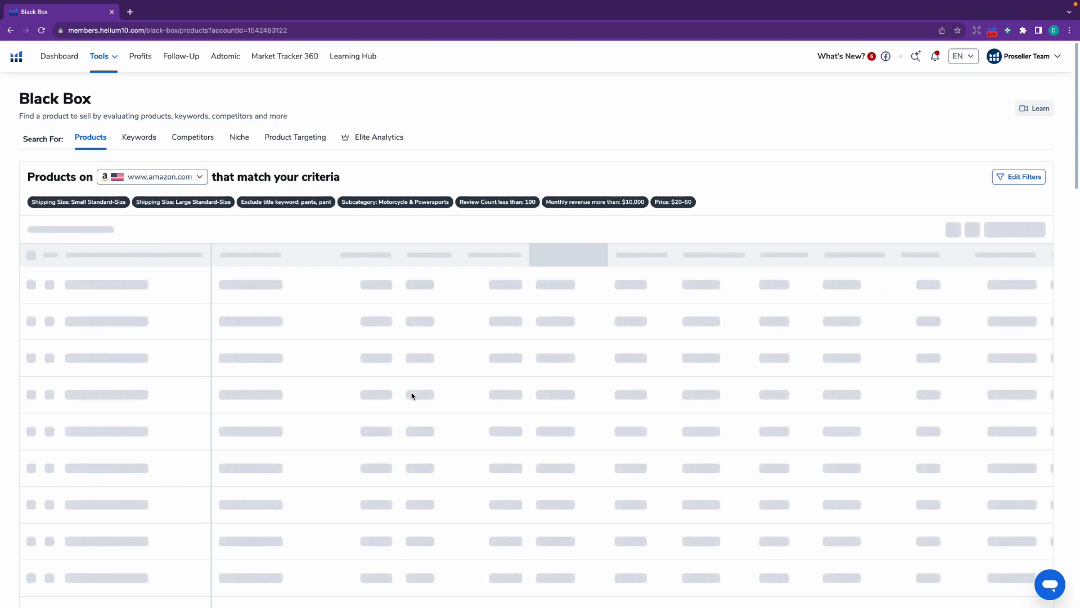
# Look through the refined product list for remaining clothing items such as the motocross jerseys.
pyautogui.scroll(-15, 411, 396)
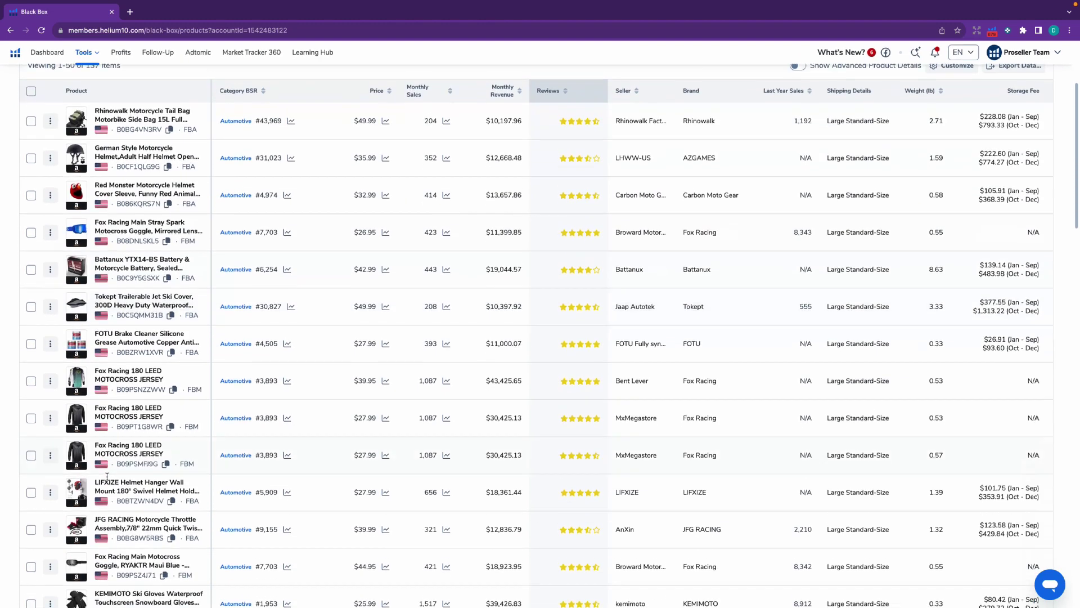
pyautogui.scroll(-15, 107, 479)
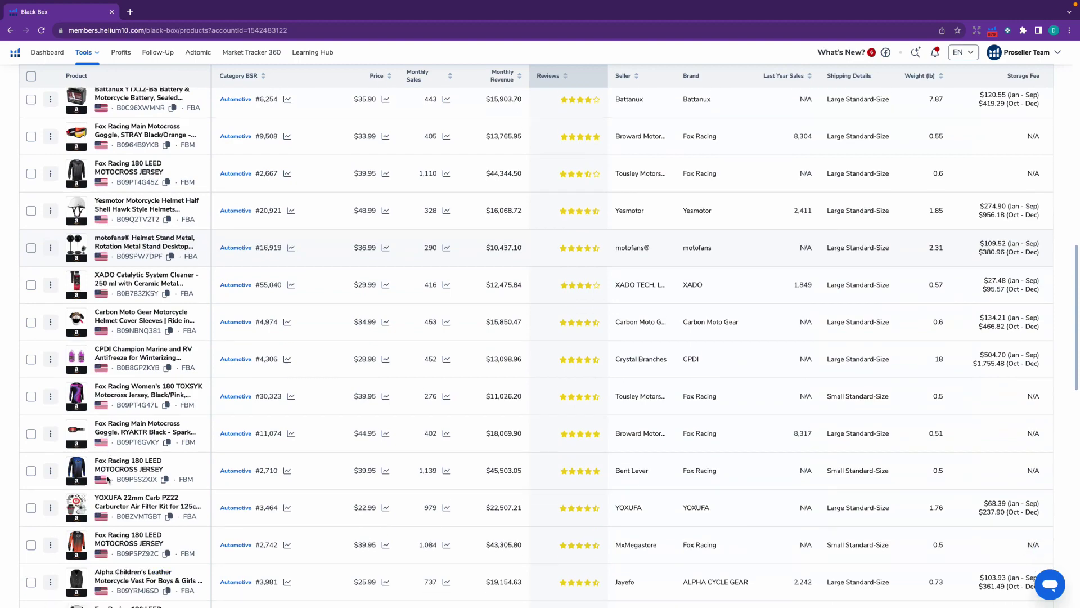
pyautogui.scroll(-15, 107, 478)
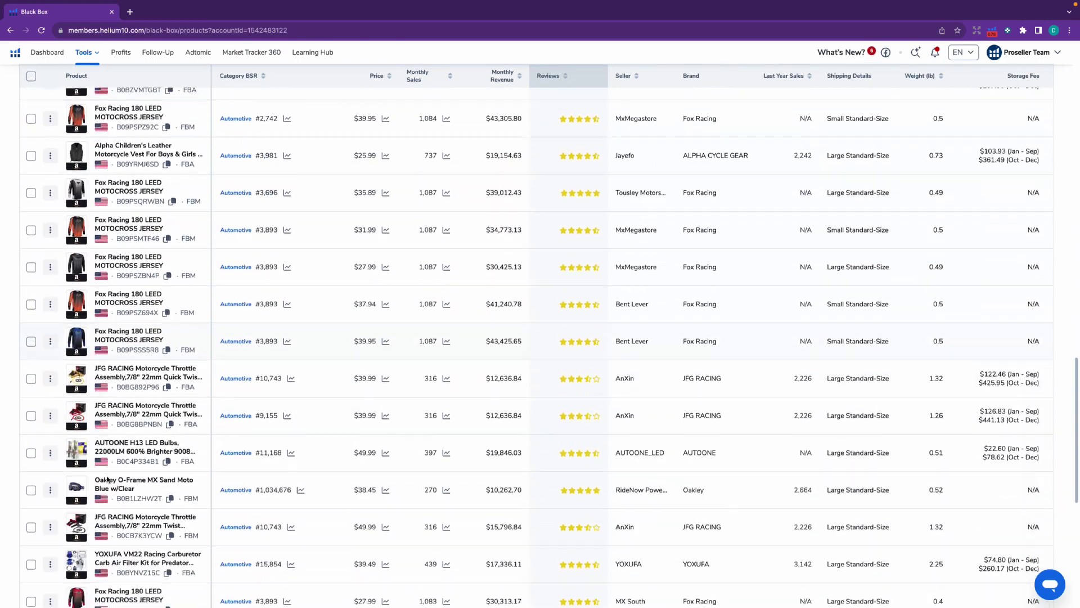
pyautogui.scroll(10, 107, 479)
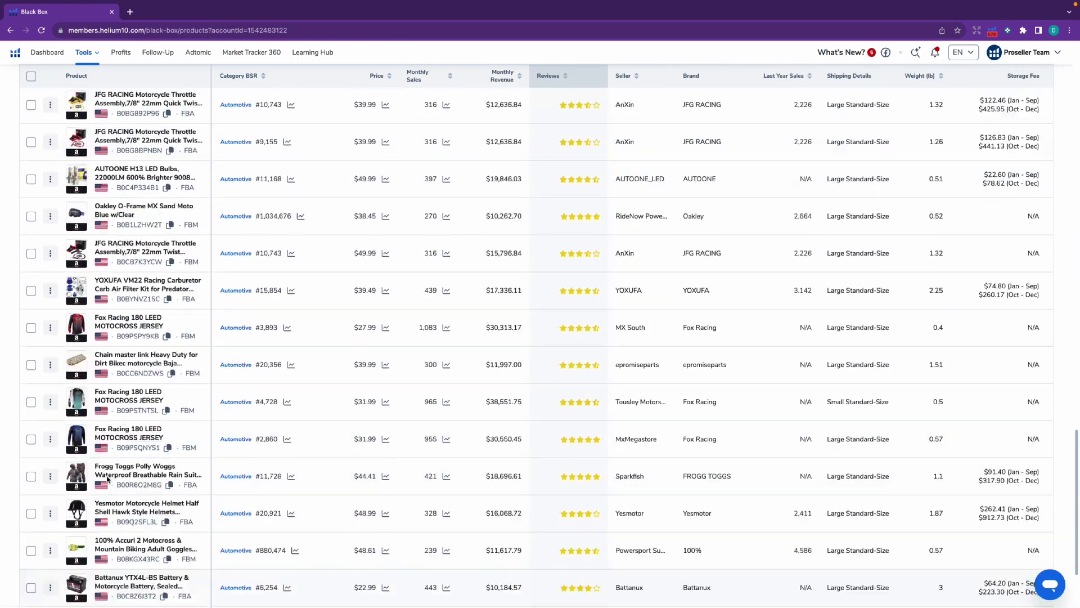
pyautogui.scroll(1, 107, 479)
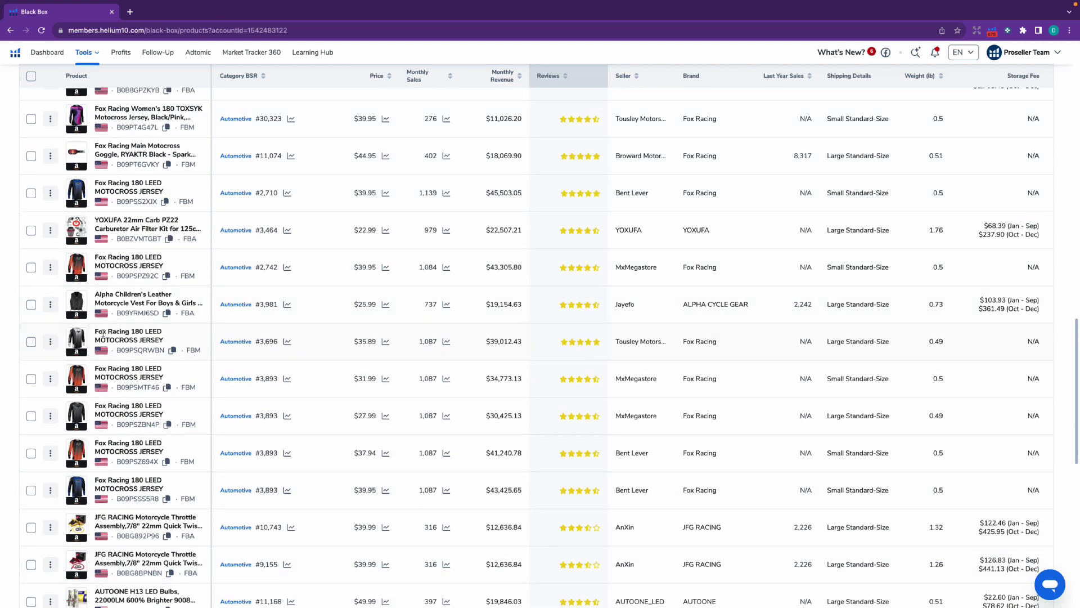
pyautogui.moveTo(98, 329)
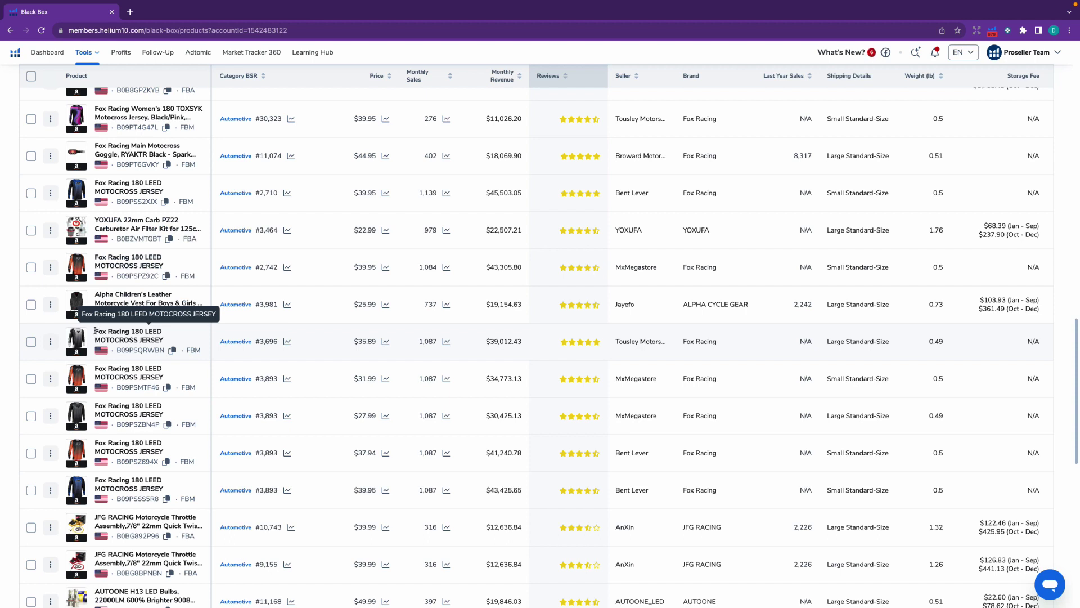
# Copy the brand name from a Fox Racing jersey listing, exclude the brand "Fox Racing" in the search filters, and apply them.
pyautogui.moveTo(96, 330); pyautogui.dragTo(129, 332)
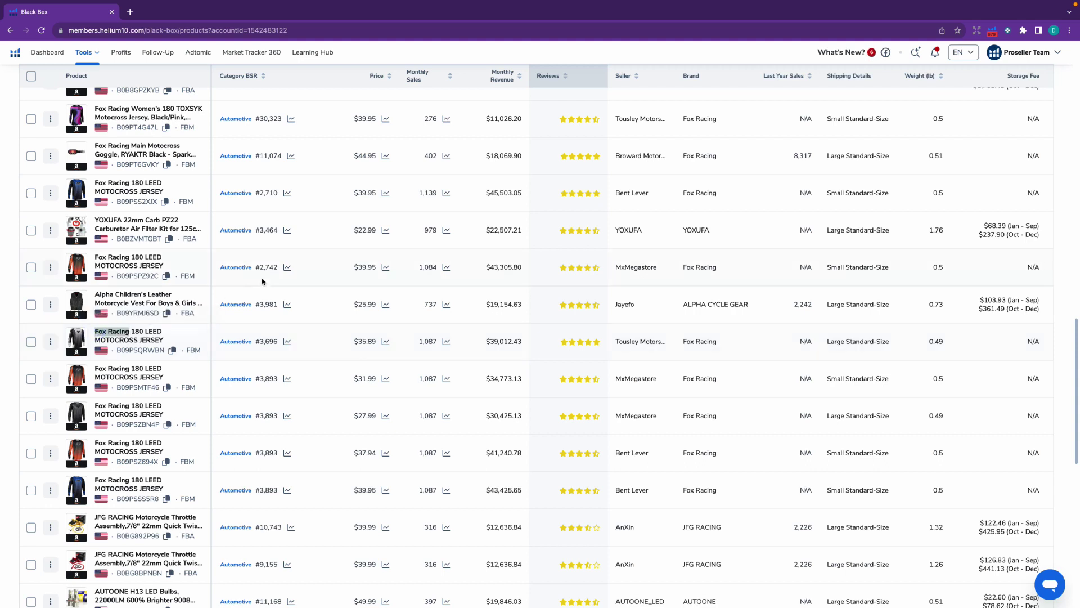
pyautogui.scroll(15, 590, 231)
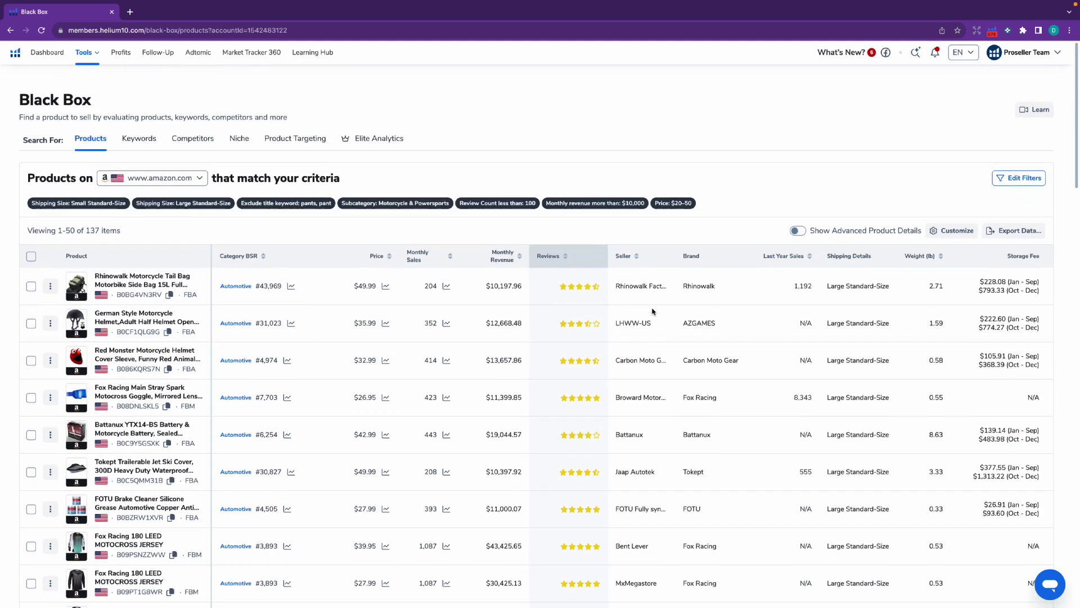
pyautogui.click(1015, 177)
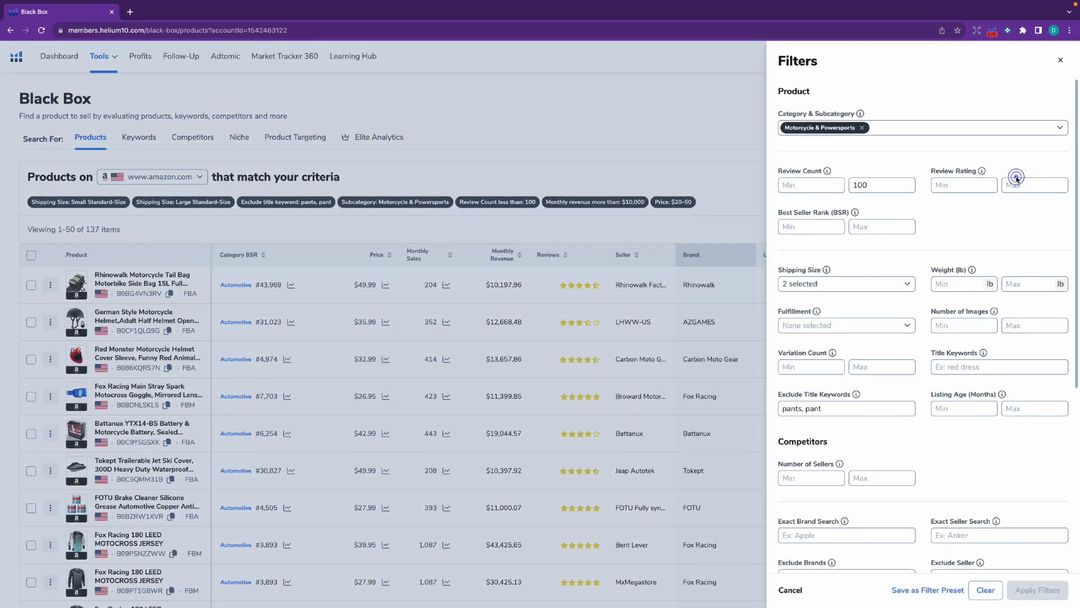
pyautogui.scroll(-2, 951, 432)
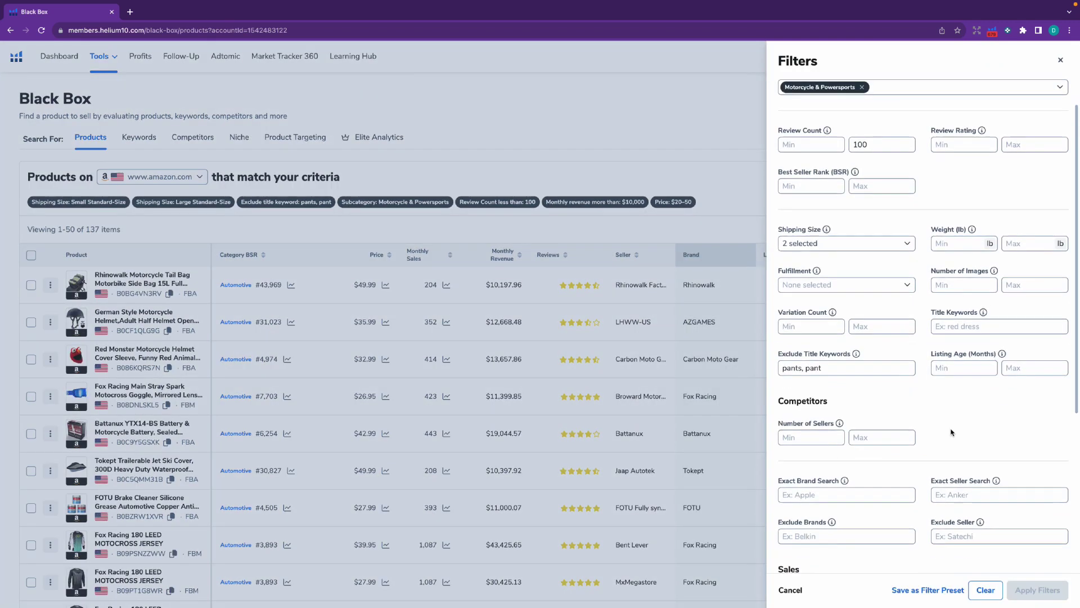
pyautogui.click(816, 503)
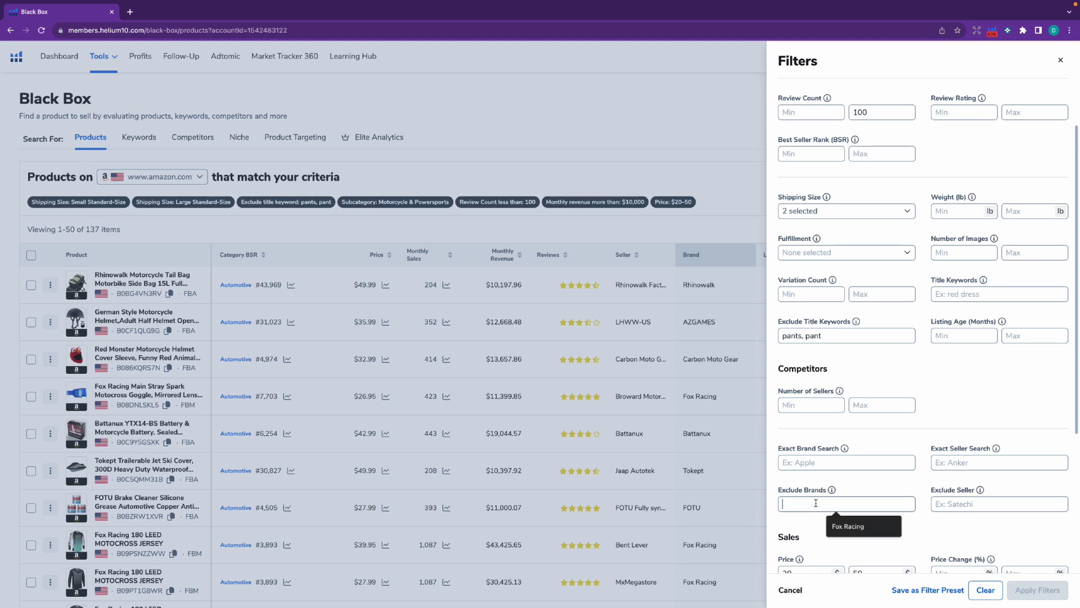
pyautogui.click(842, 525)
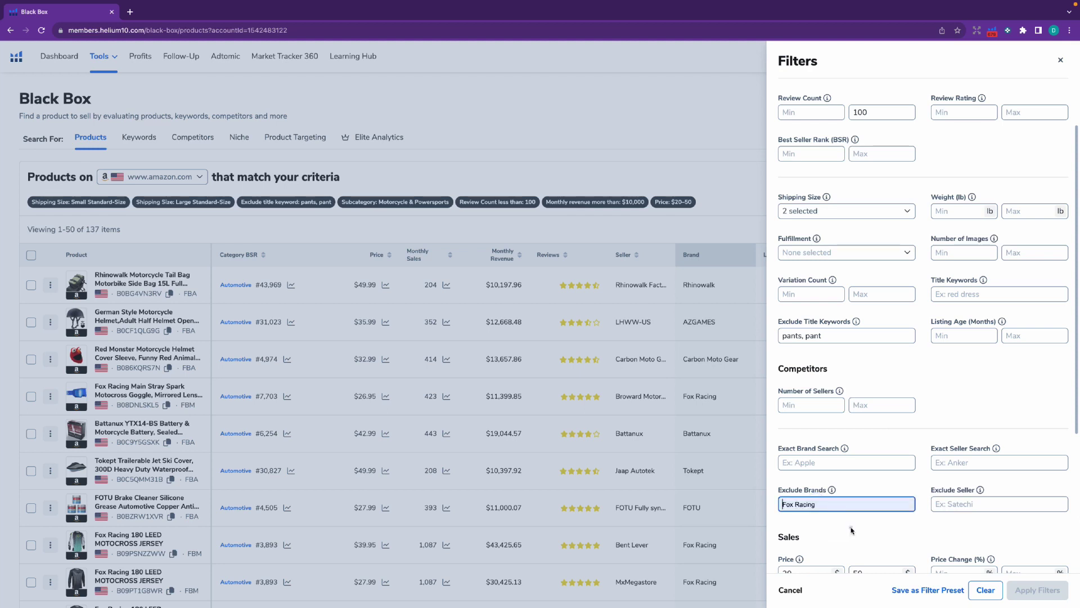
pyautogui.click(135, 383)
# Look through the product list without Fox Racing items, examining the remaining products' prices, monthly sales, revenue and brands.
pyautogui.scroll(-9, 92, 471)
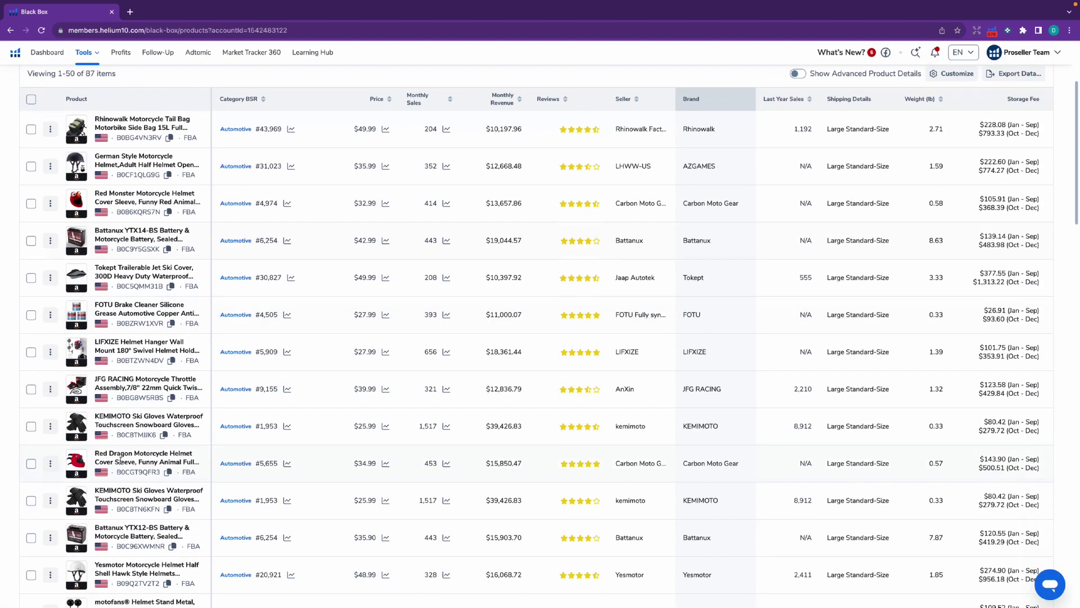
pyautogui.scroll(-5, 119, 460)
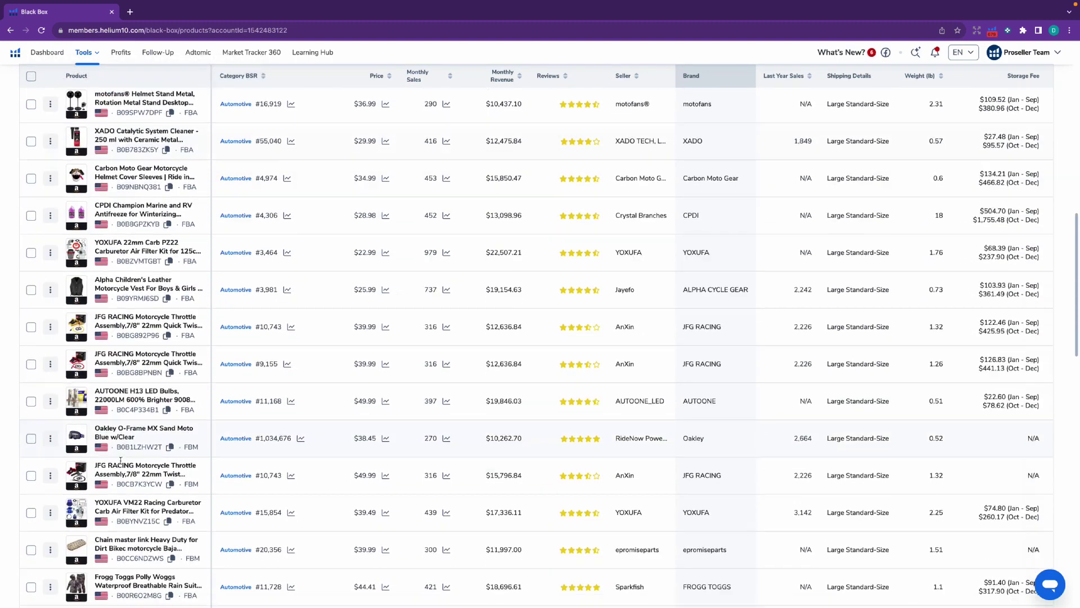
pyautogui.scroll(-2, 120, 460)
pyautogui.scroll(15, 328, 453)
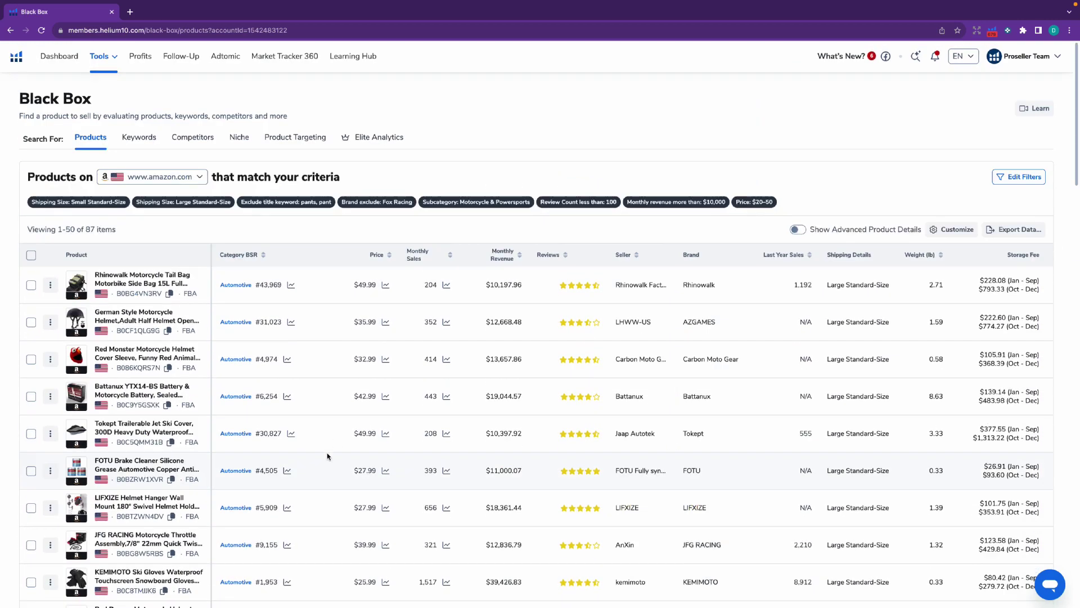
pyautogui.scroll(-2, 338, 434)
pyautogui.scroll(-5, 303, 501)
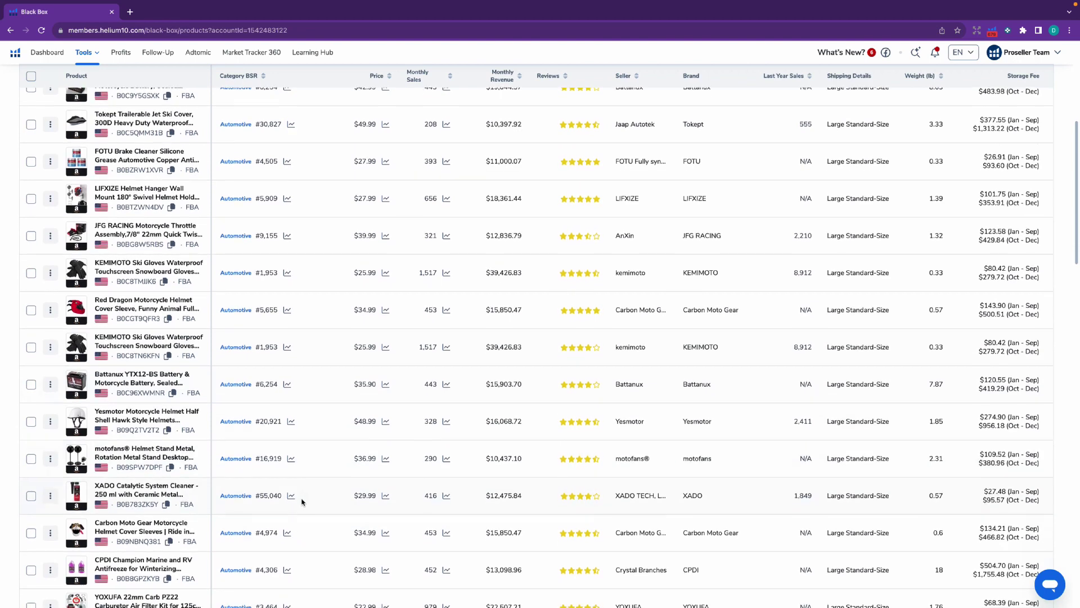
pyautogui.scroll(-3, 311, 448)
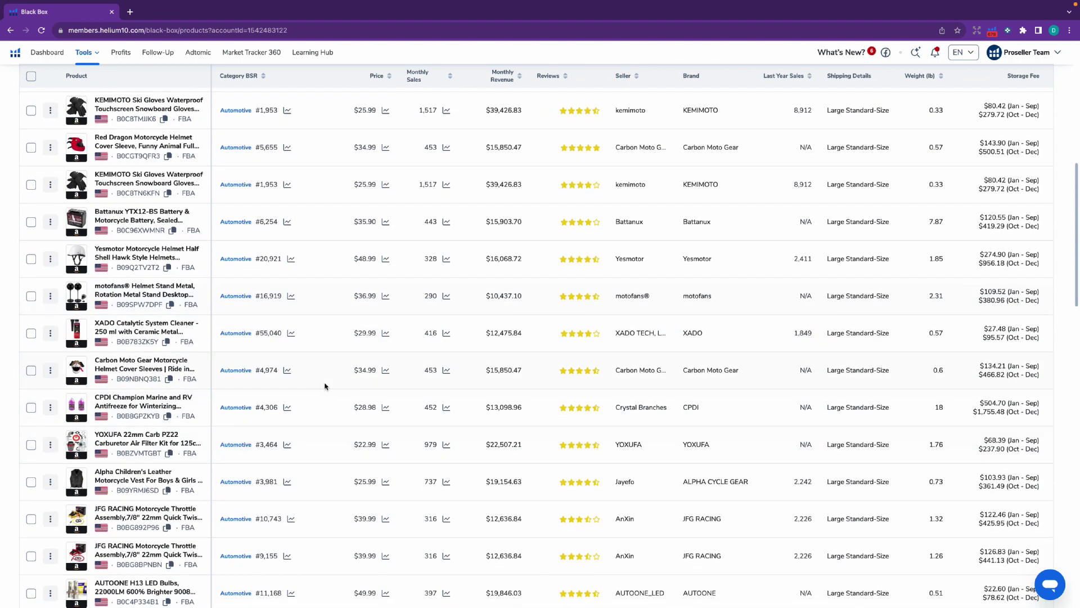
pyautogui.scroll(-4, 313, 427)
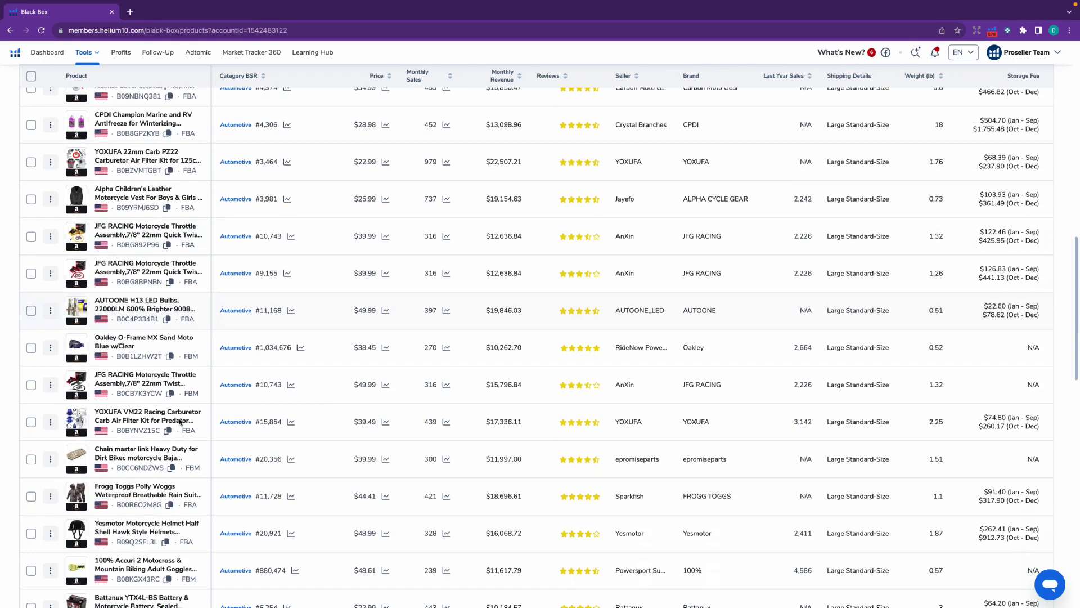
pyautogui.scroll(-3, 117, 480)
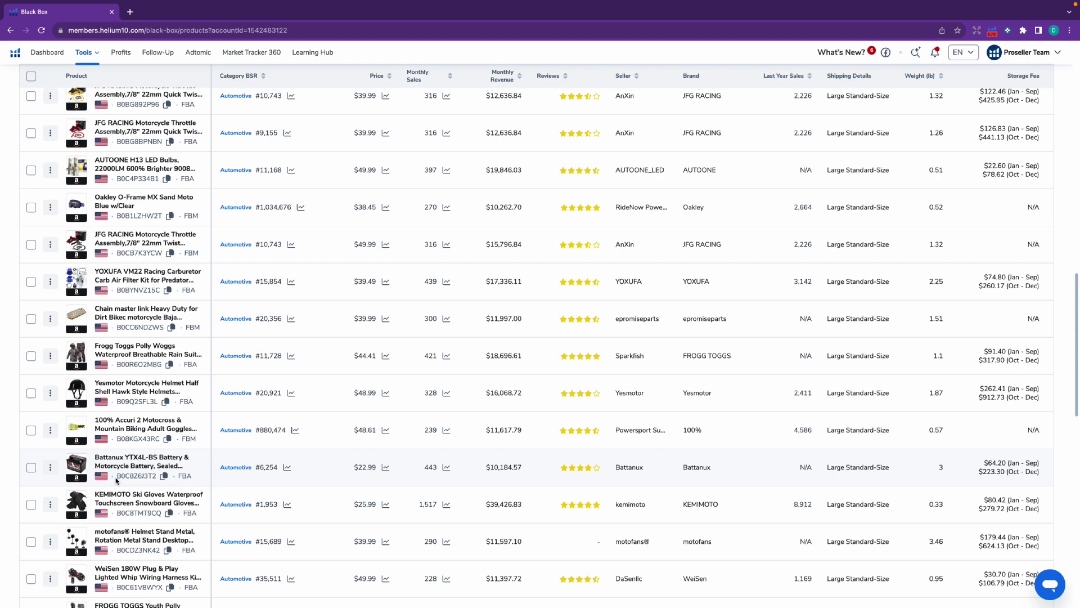
pyautogui.scroll(-3, 327, 452)
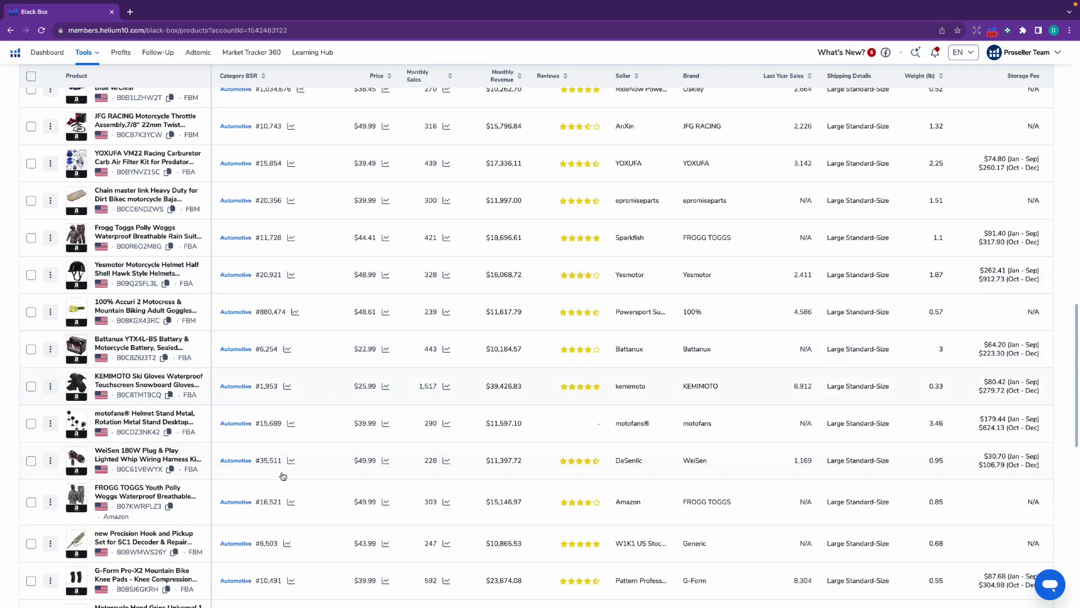
pyautogui.scroll(-3, 282, 475)
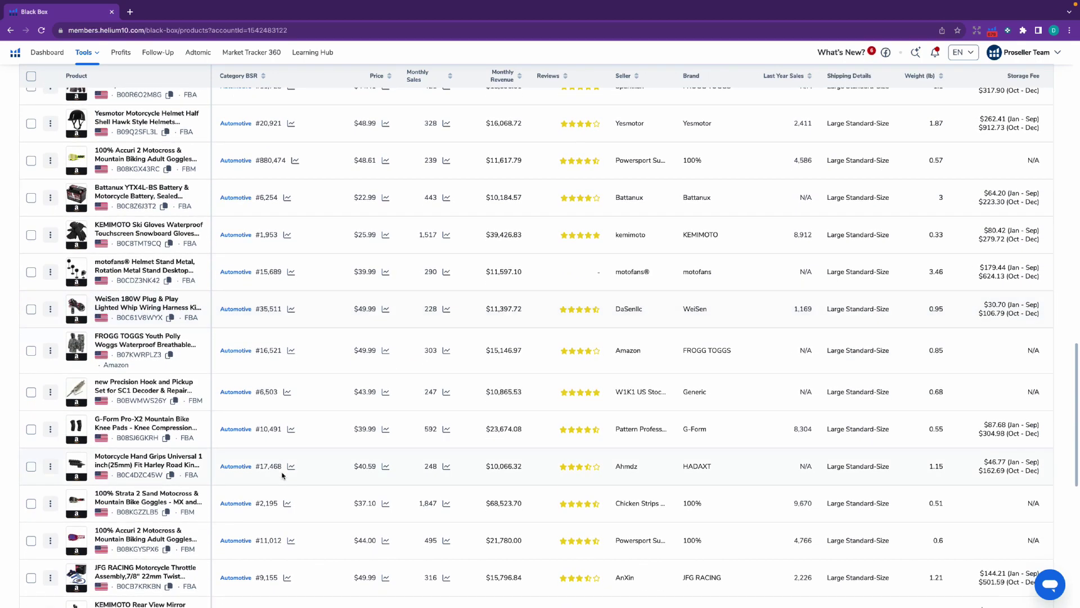